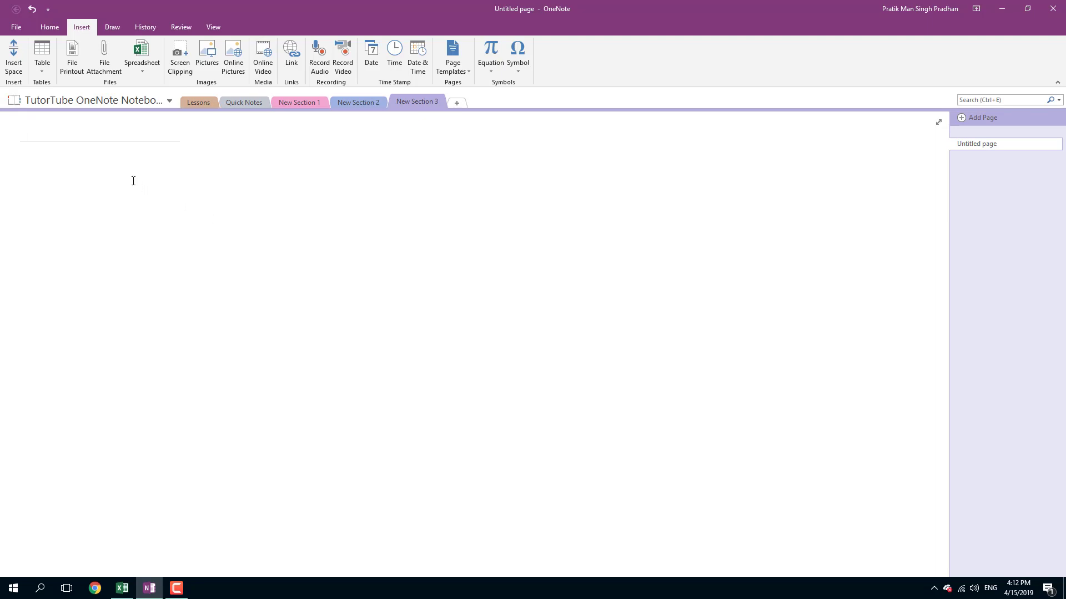
# - Open the OneNote Options dialog from the File menu
pyautogui.click(18, 28)
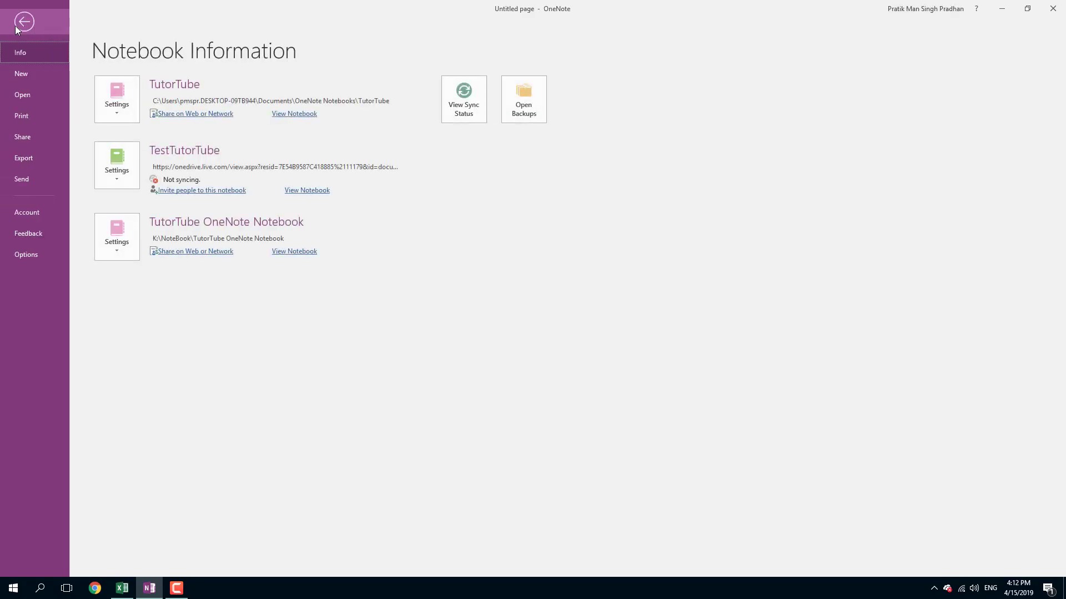
pyautogui.click(26, 256)
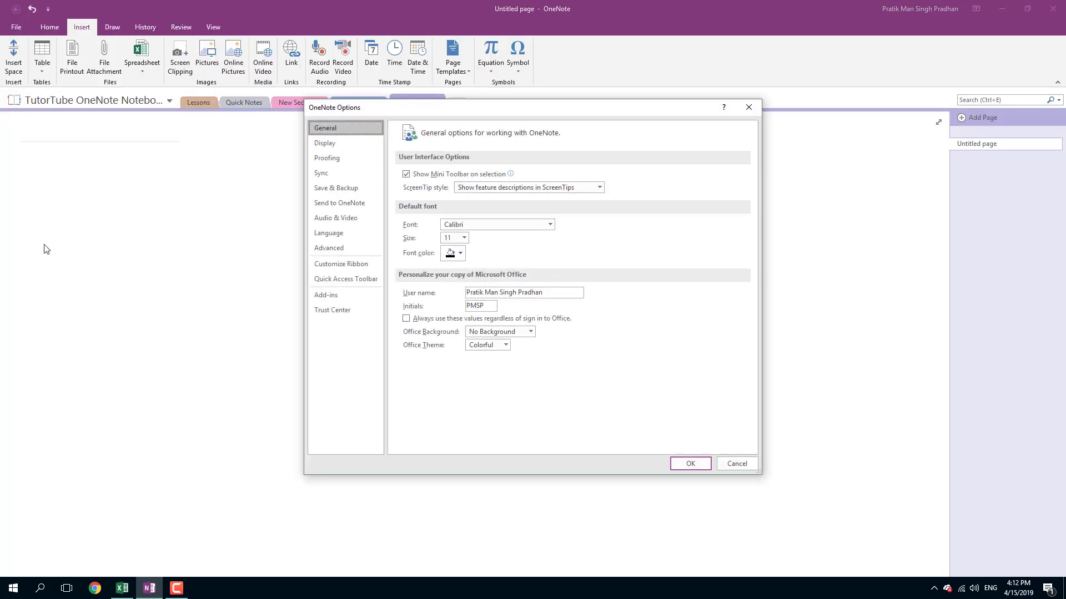
# - On the Audio & Video page, record from the High Definition Audio microphone with Master Volume input
pyautogui.click(340, 219)
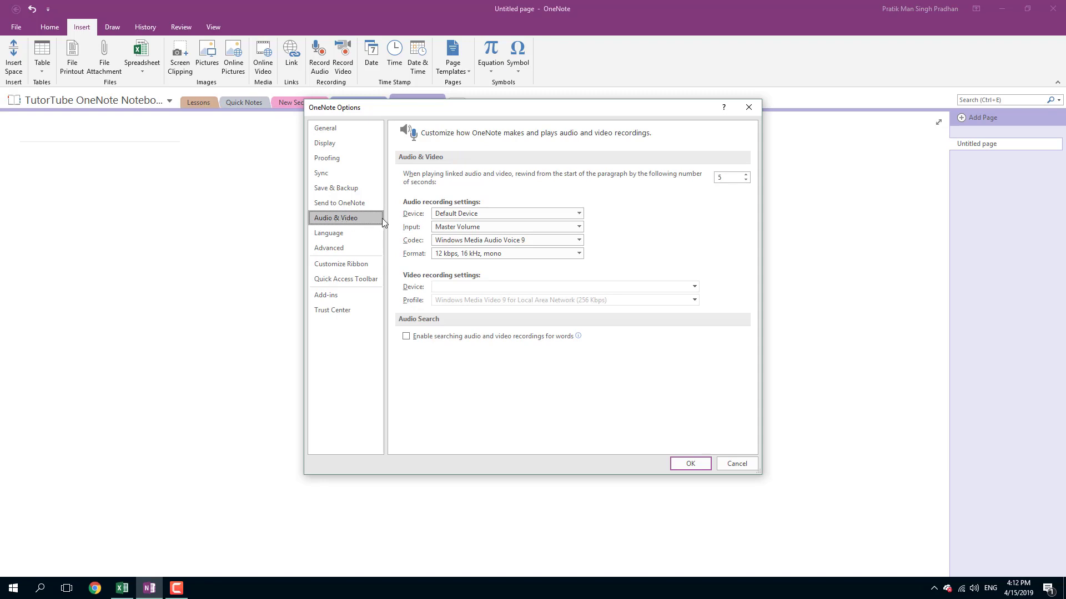
pyautogui.click(459, 213)
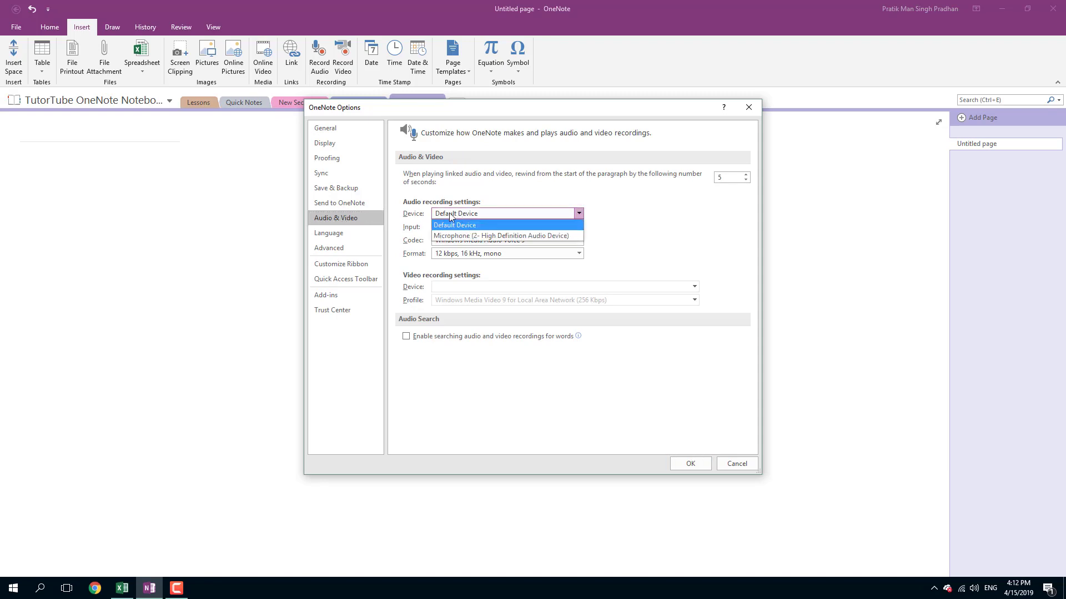
pyautogui.click(461, 237)
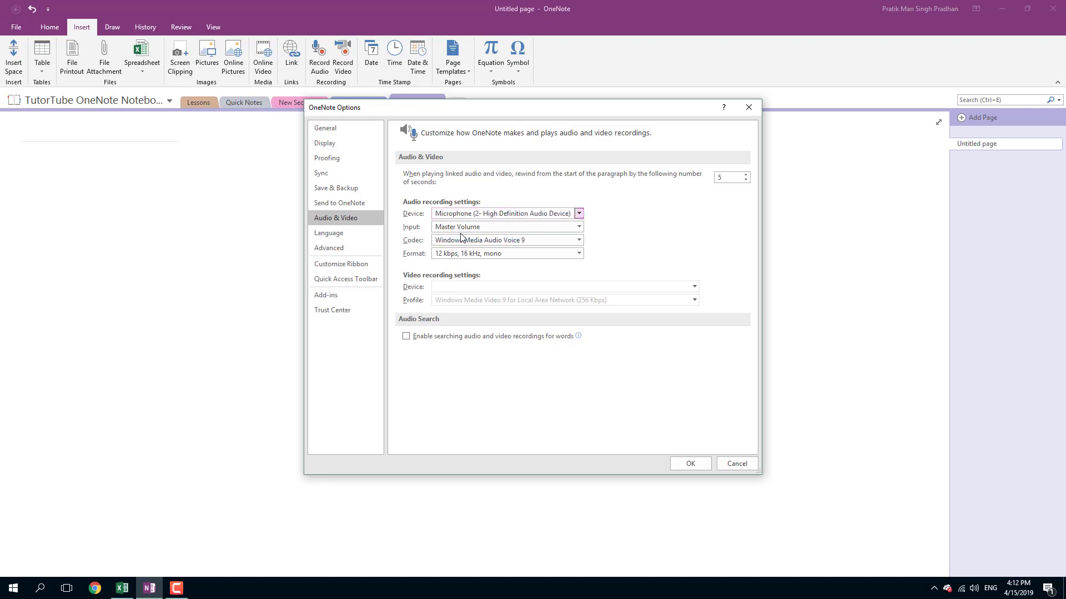
pyautogui.click(450, 226)
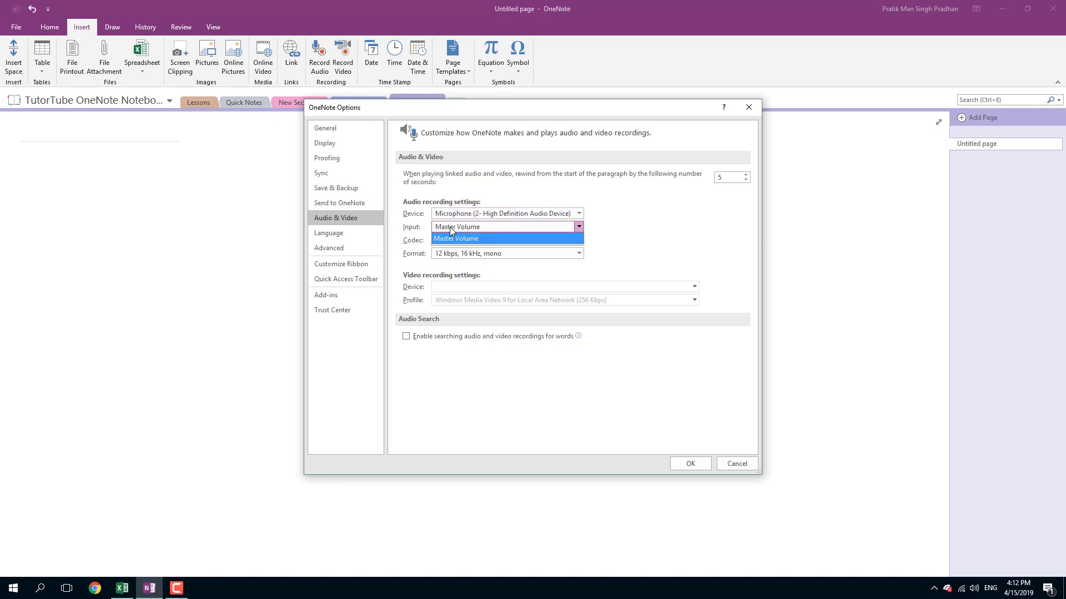
pyautogui.click(462, 239)
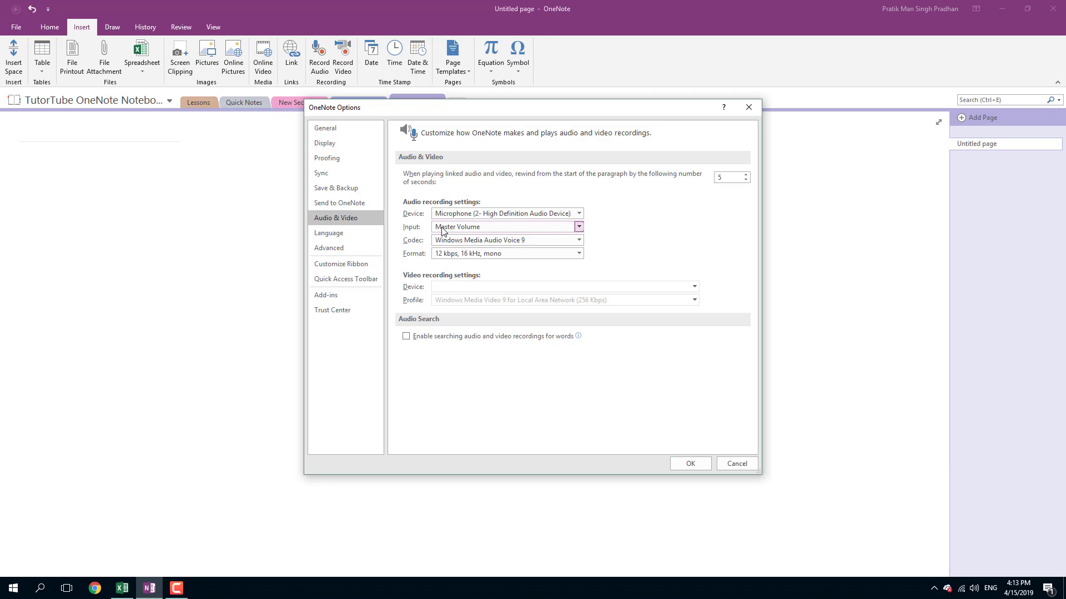
# - Set the codec to Windows Media Audio 10 Professional with 192 kbps, 48 kHz stereo CBR format
pyautogui.click(519, 241)
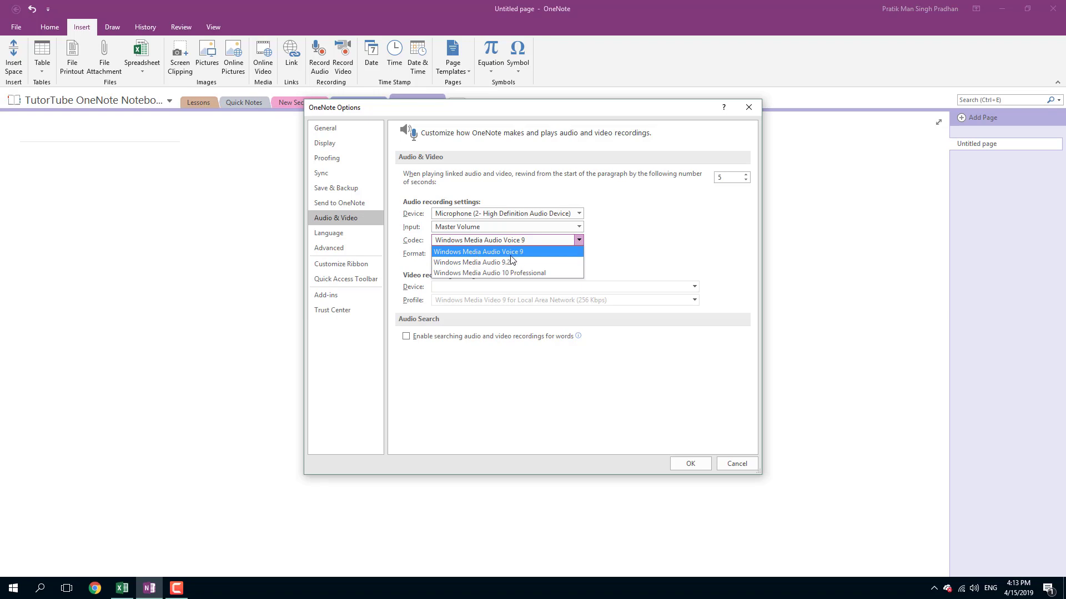
pyautogui.click(514, 255)
pyautogui.click(524, 242)
pyautogui.click(512, 273)
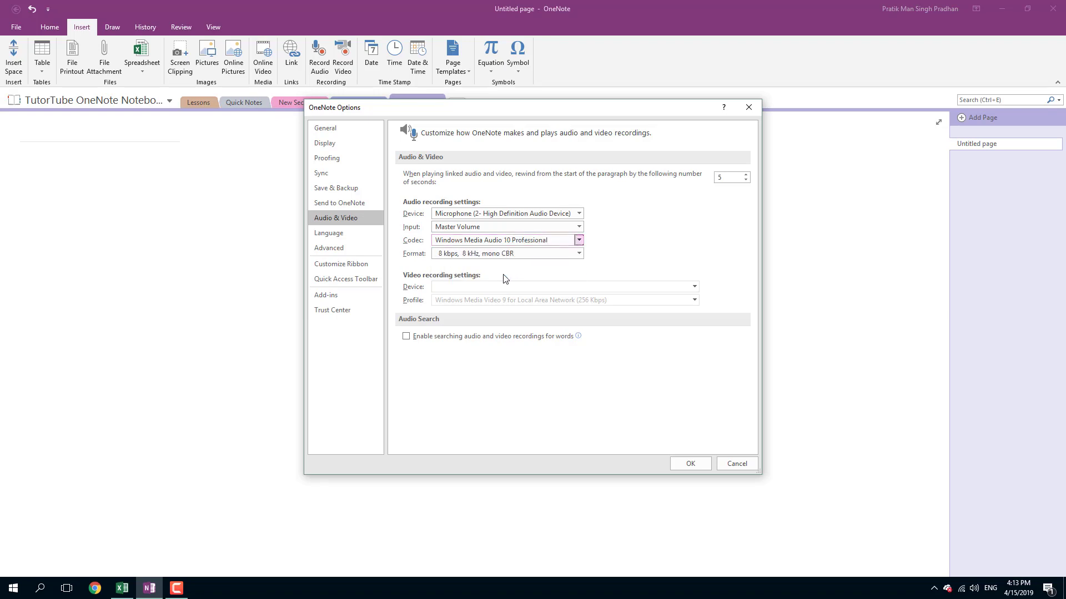
pyautogui.click(533, 255)
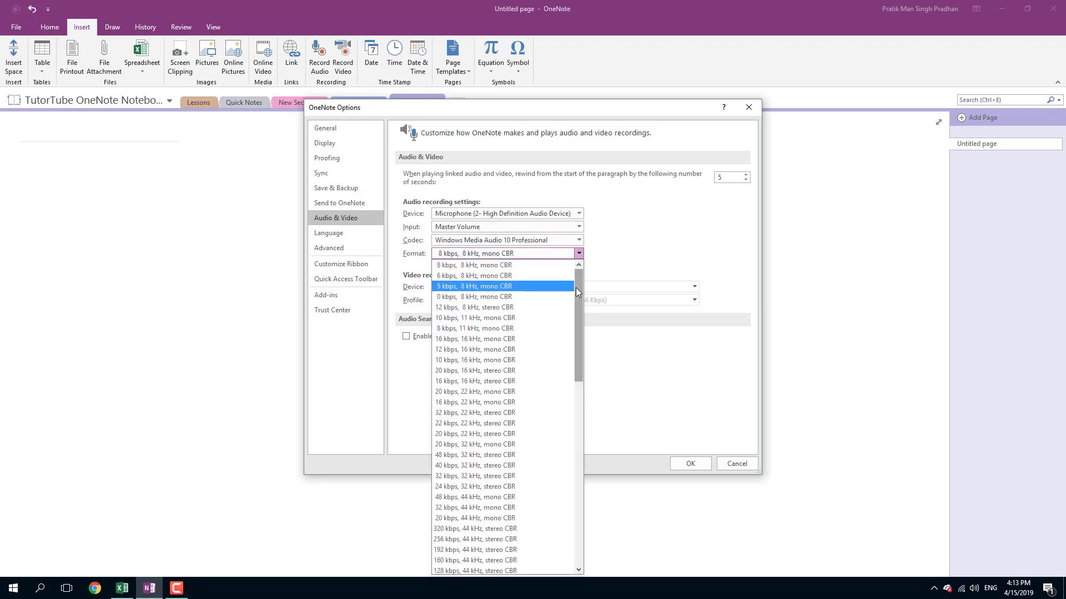
pyautogui.moveTo(577, 288); pyautogui.dragTo(582, 384)
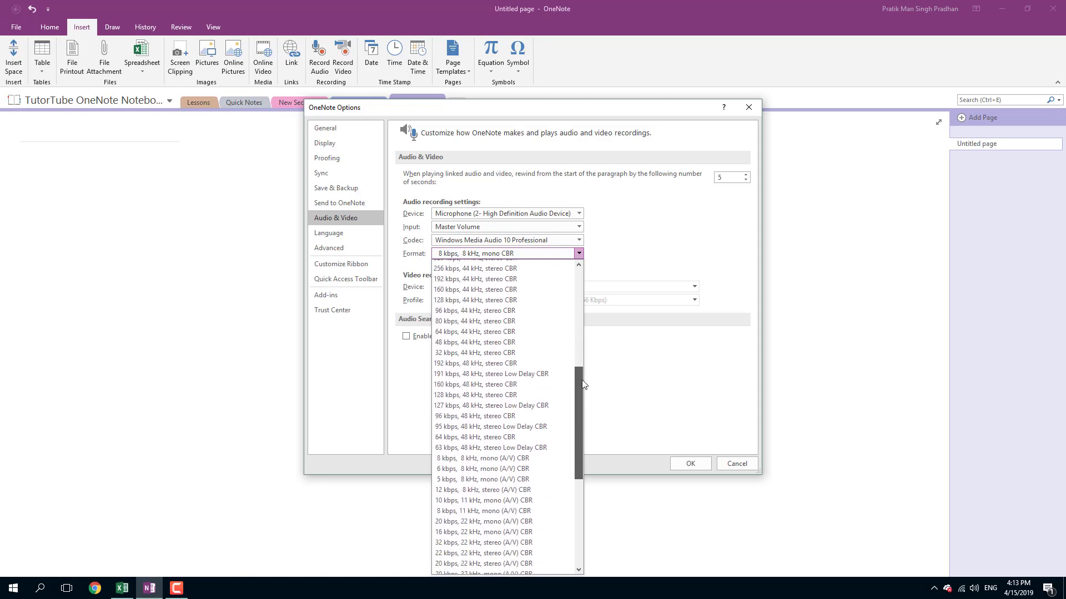
pyautogui.click(514, 364)
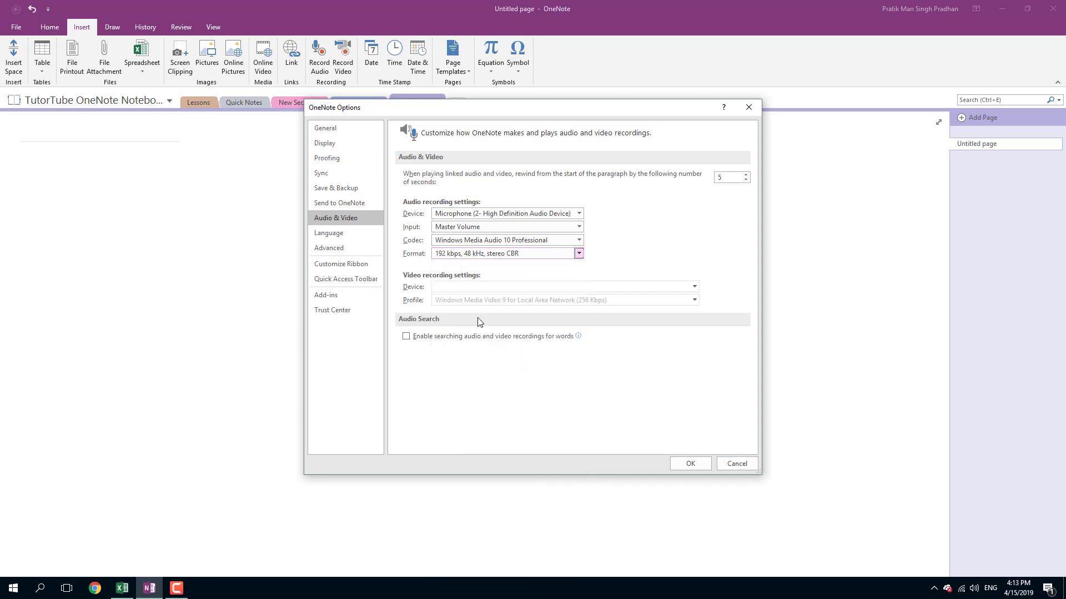
pyautogui.click(514, 255)
pyautogui.click(506, 254)
pyautogui.click(406, 337)
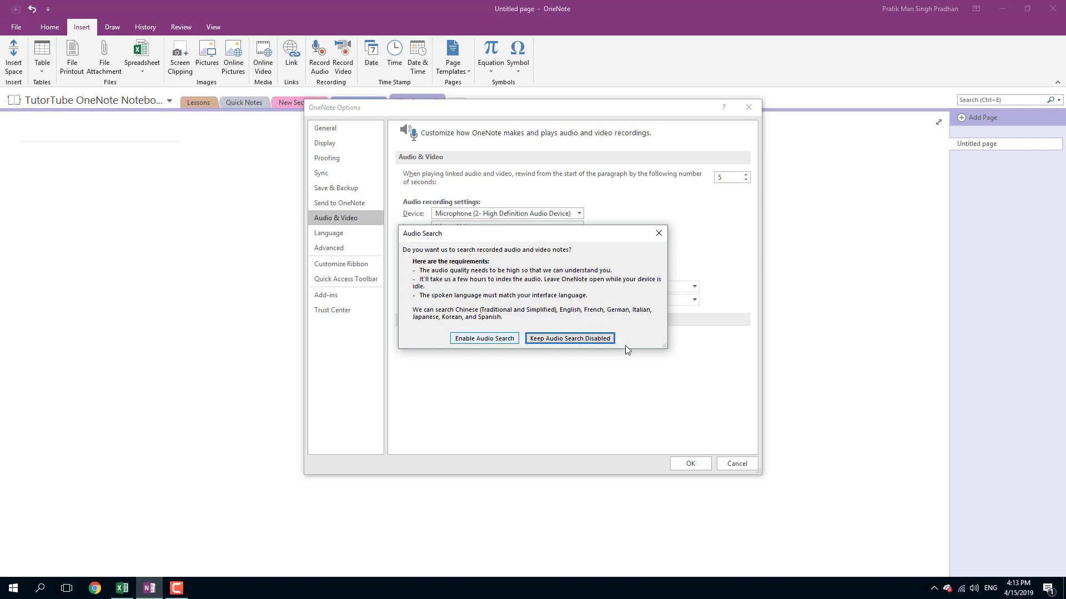
pyautogui.click(660, 240)
pyautogui.click(407, 337)
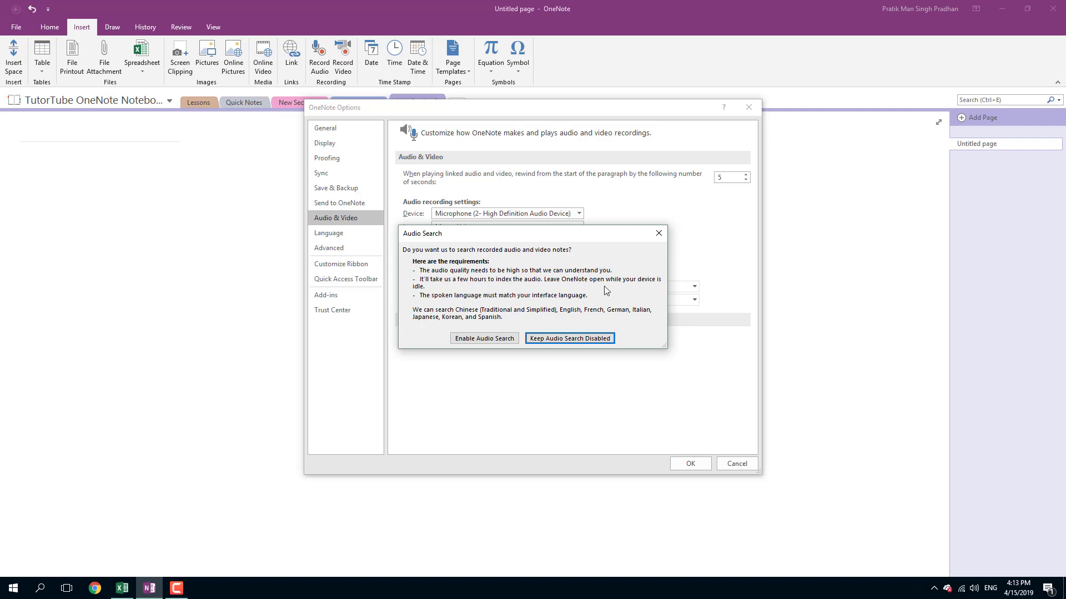
pyautogui.click(658, 234)
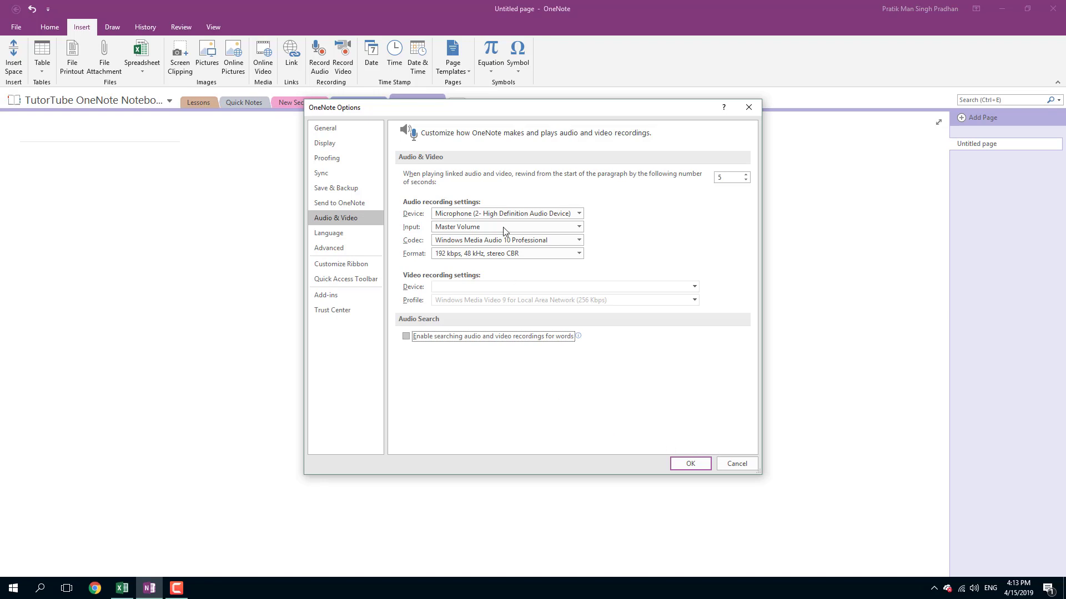
# - Save the new audio recording settings with OK and return to the blank page
pyautogui.click(699, 465)
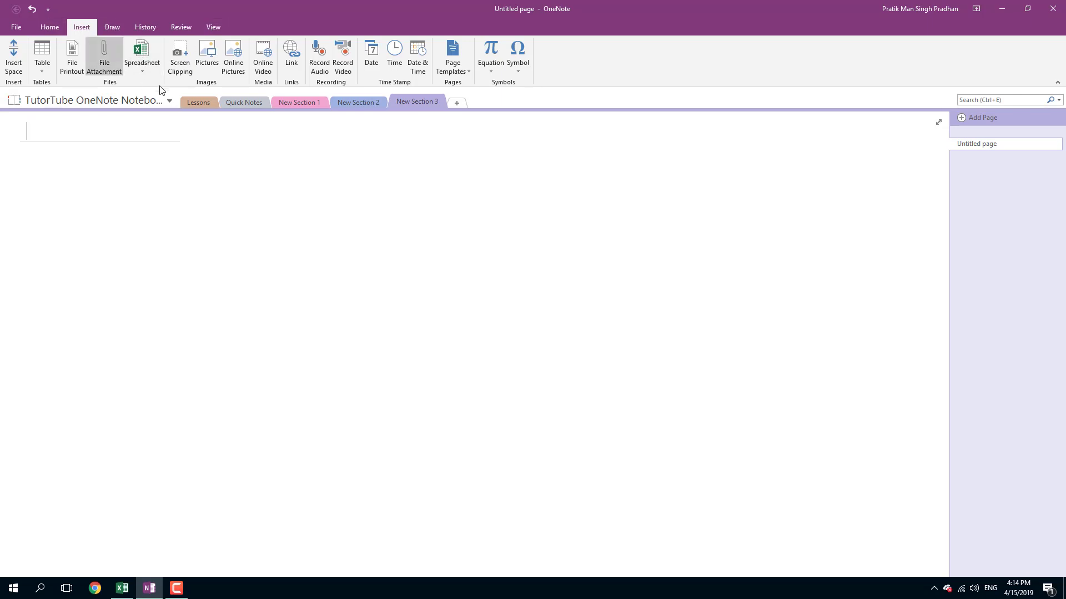
# - Start an audio recording on the page, pausing it once and resuming
pyautogui.click(319, 71)
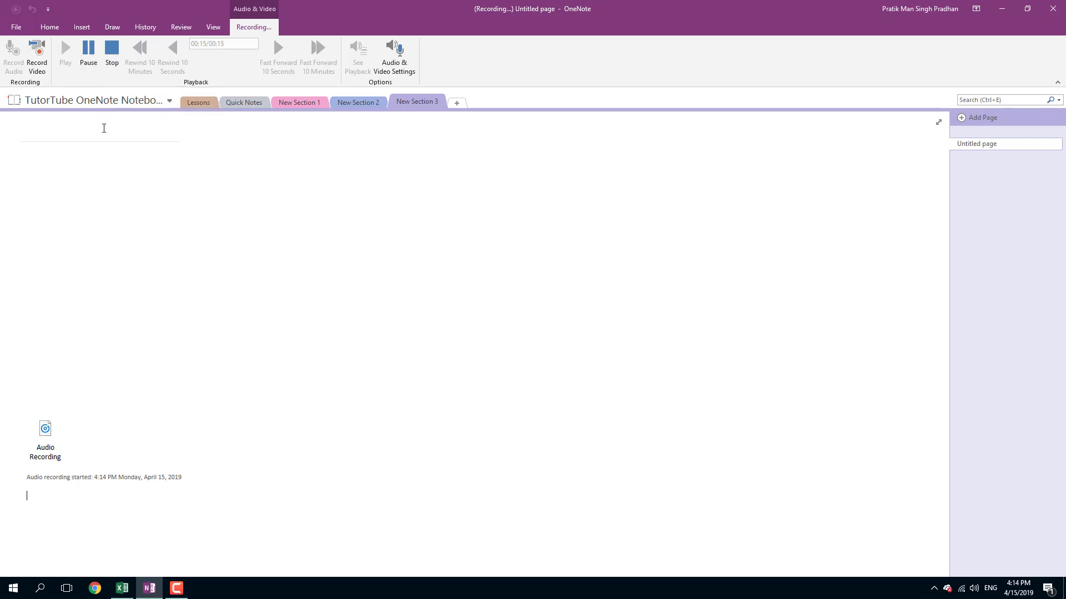
pyautogui.click(87, 59)
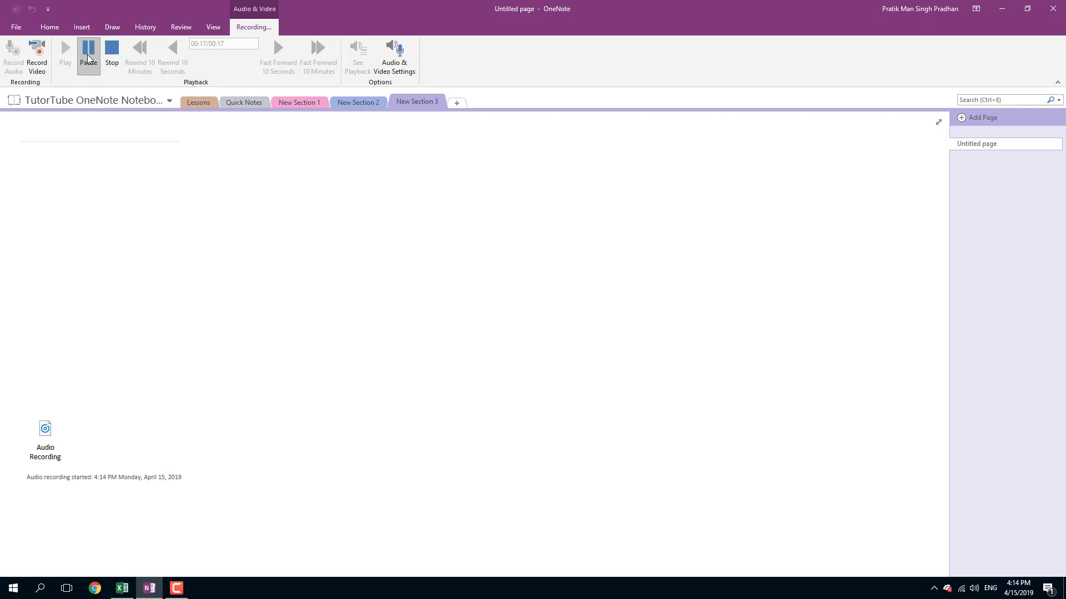
pyautogui.click(89, 58)
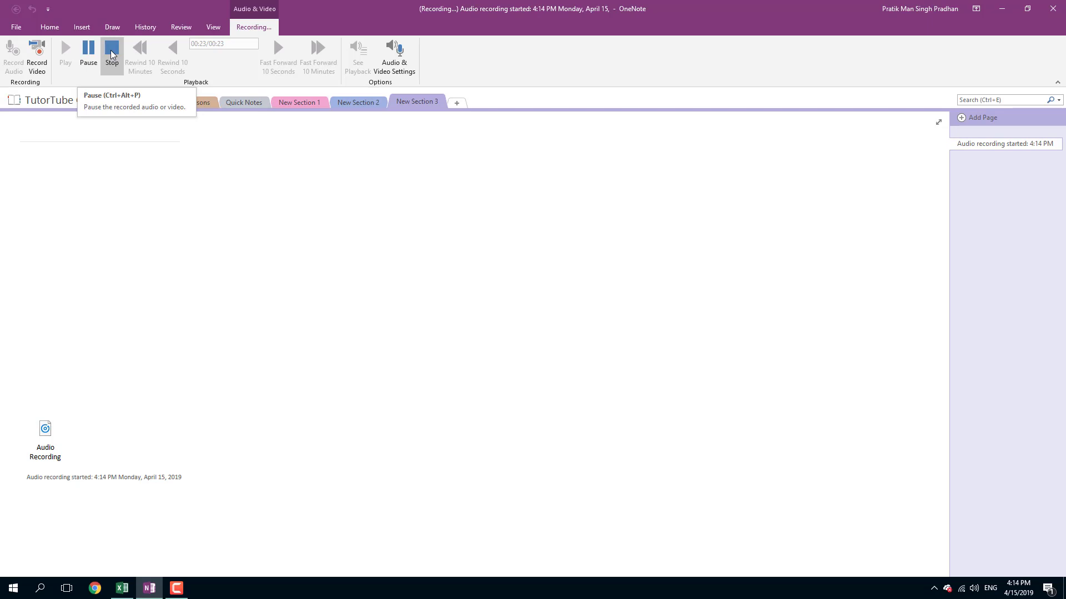
# - Stop the 25-second recording, then briefly play the Audio Recording clip and stop playback
pyautogui.click(112, 52)
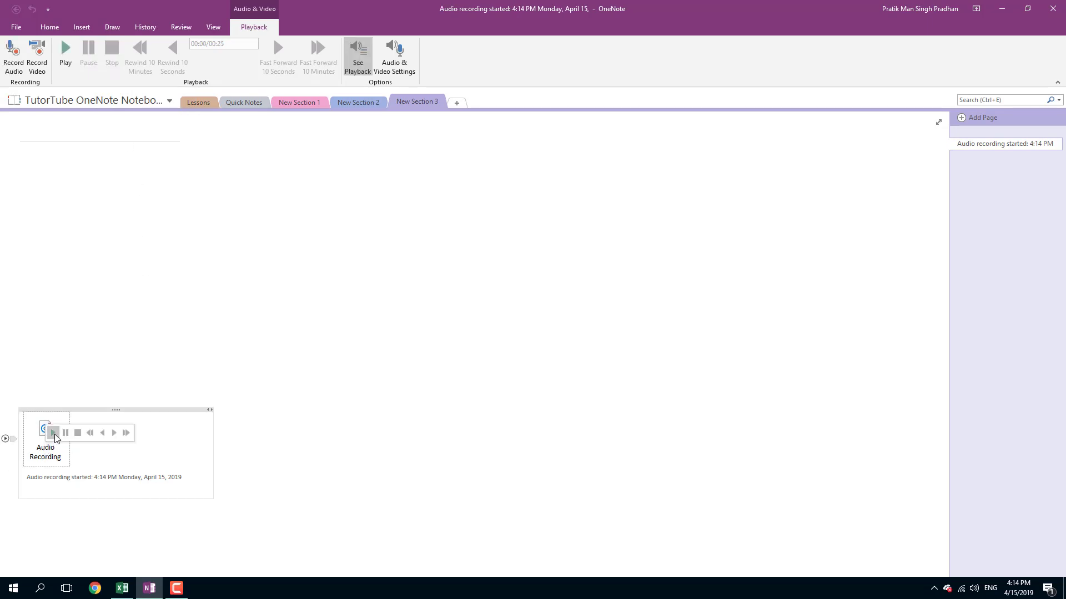
pyautogui.click(54, 433)
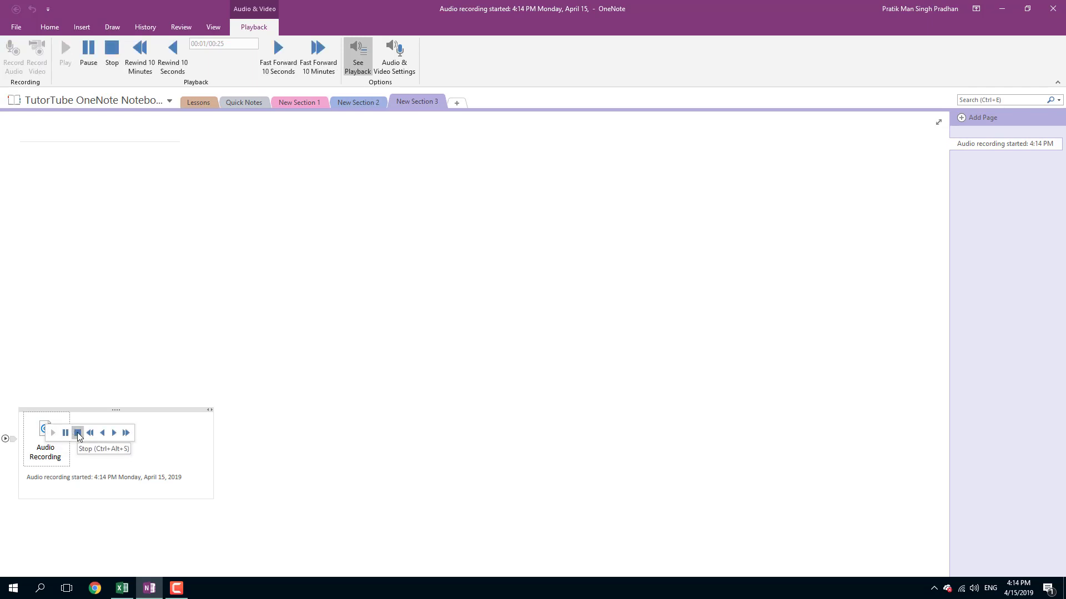
pyautogui.click(78, 433)
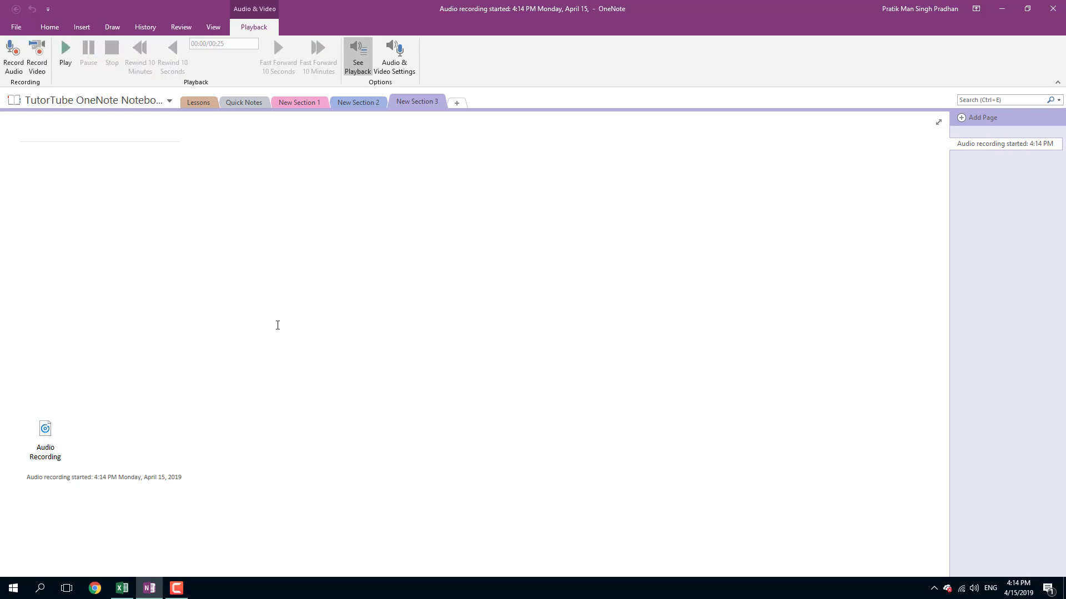